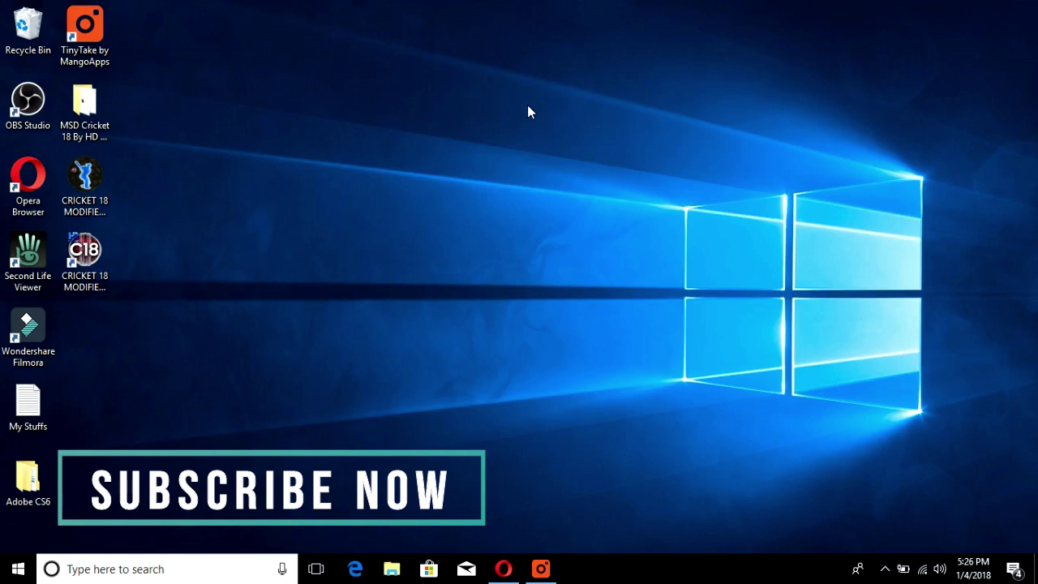
# Step: Open the desktop context menu to check for Graphics Properties and Graphics Options entries
pyautogui.rightClick(523, 175)
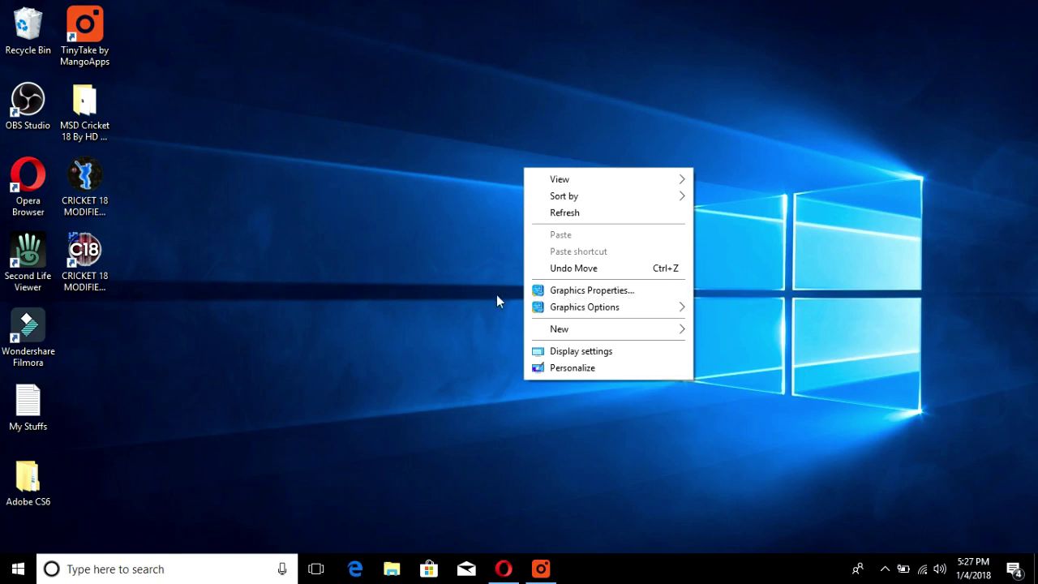
# Step: Search Windows for 'amd', dismiss the results, then recheck and close the desktop context menu
pyautogui.click(408, 308)
pyautogui.click(166, 580)
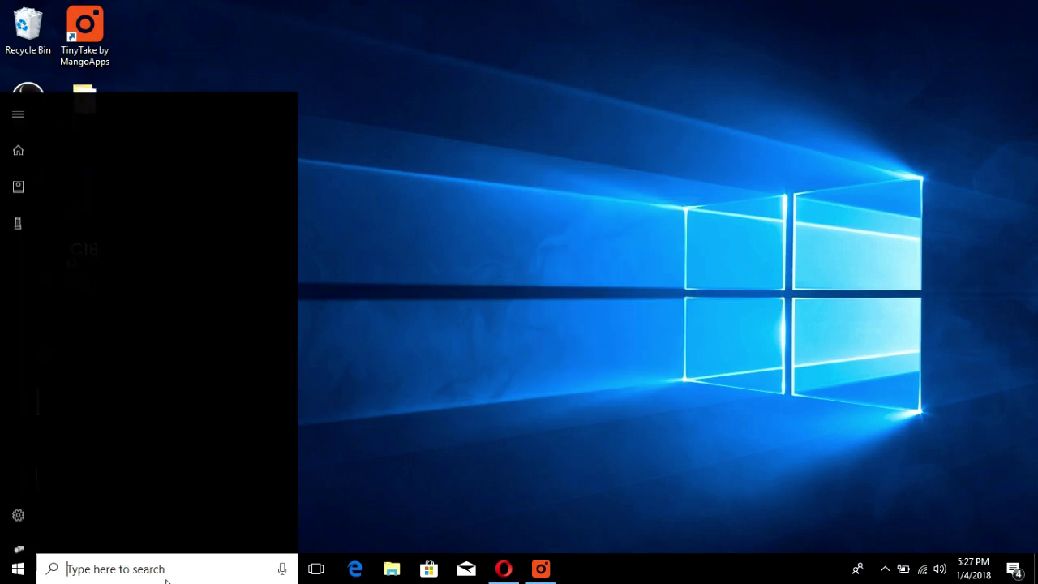
pyautogui.write('amd')
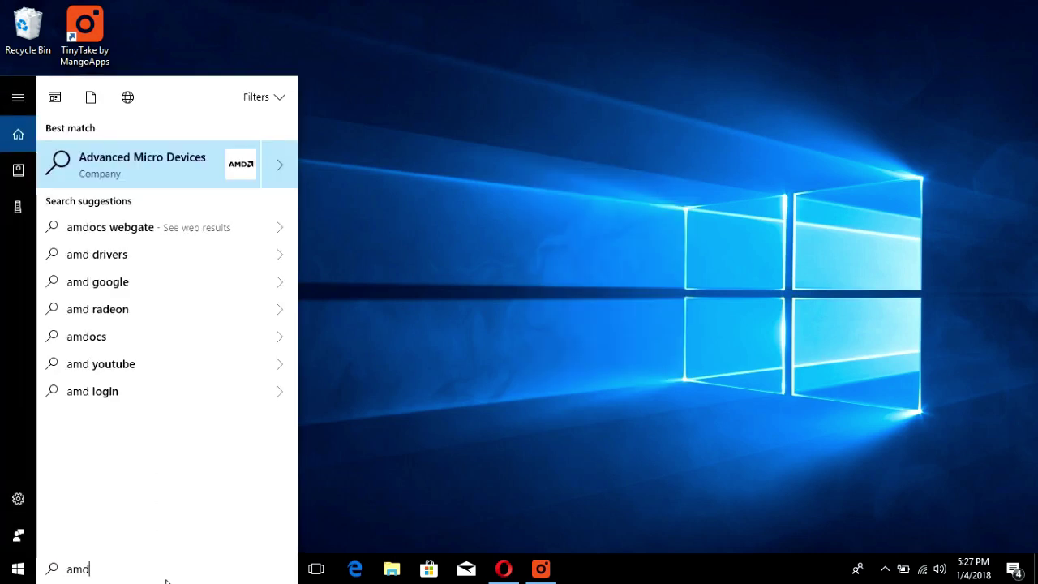
pyautogui.click(539, 305)
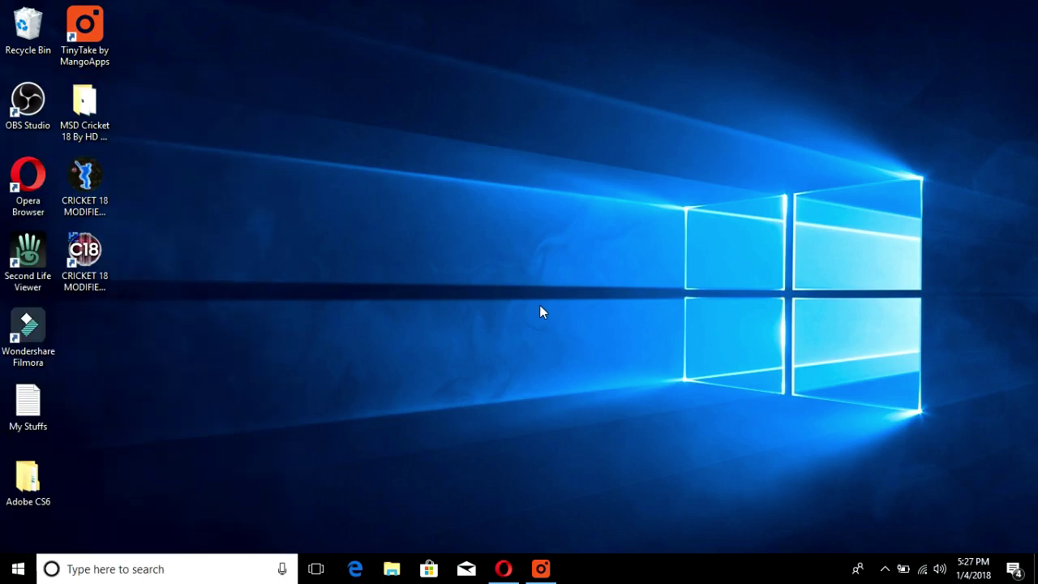
pyautogui.rightClick(440, 196)
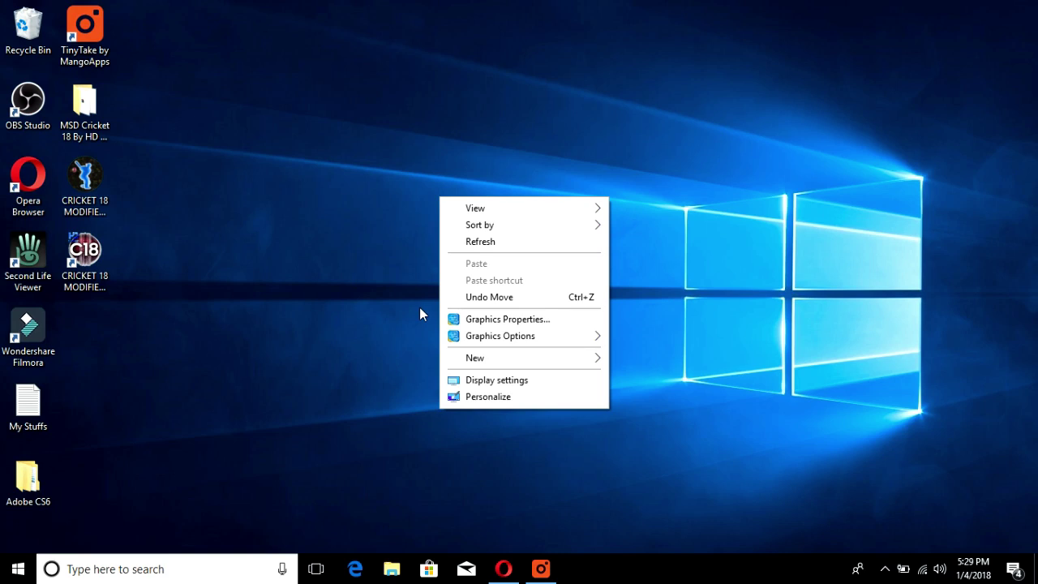
pyautogui.click(408, 323)
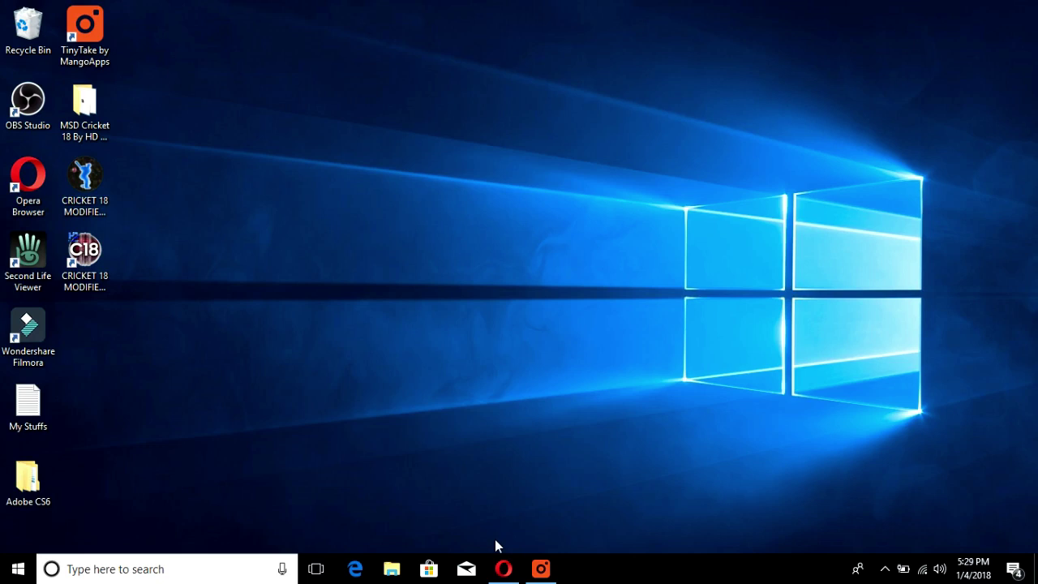
# Step: Restore Opera with a fresh tab, closing the old Download Drivers tab
pyautogui.click(503, 568)
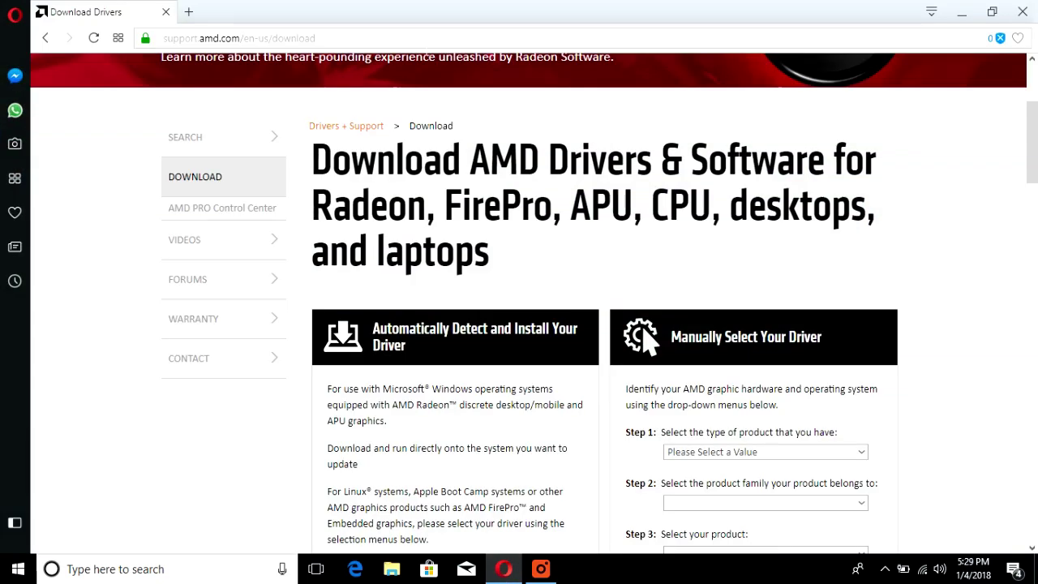
pyautogui.click(188, 11)
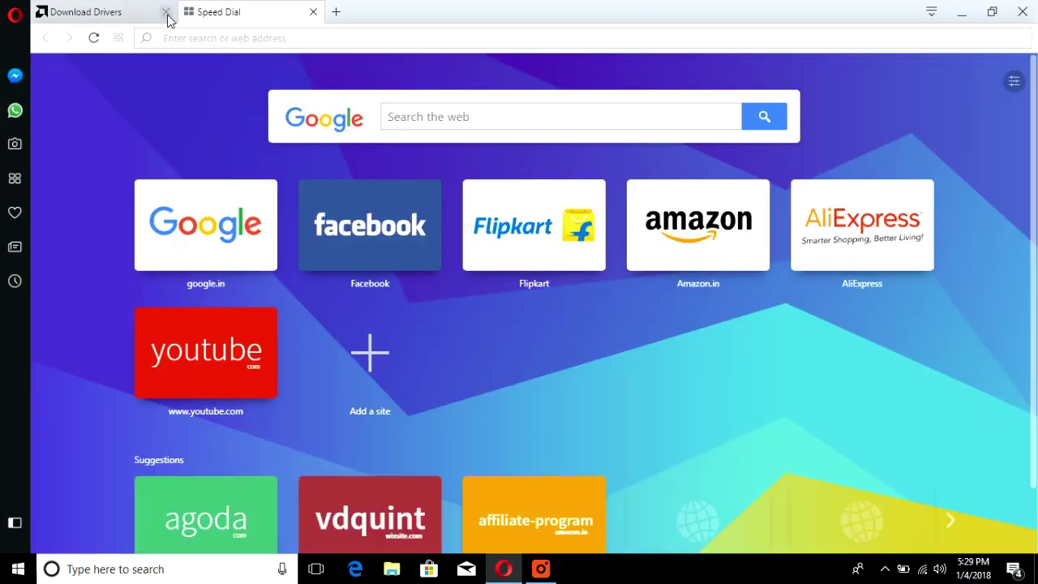
pyautogui.click(165, 12)
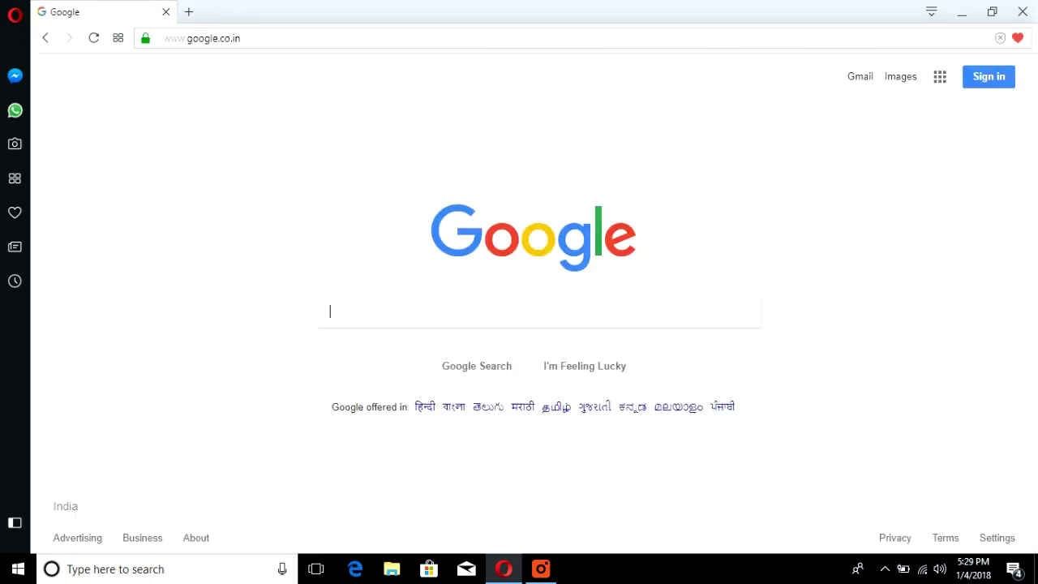
# Step: Search Google for 'amd' and open the official AMD home page result
pyautogui.write('amd')
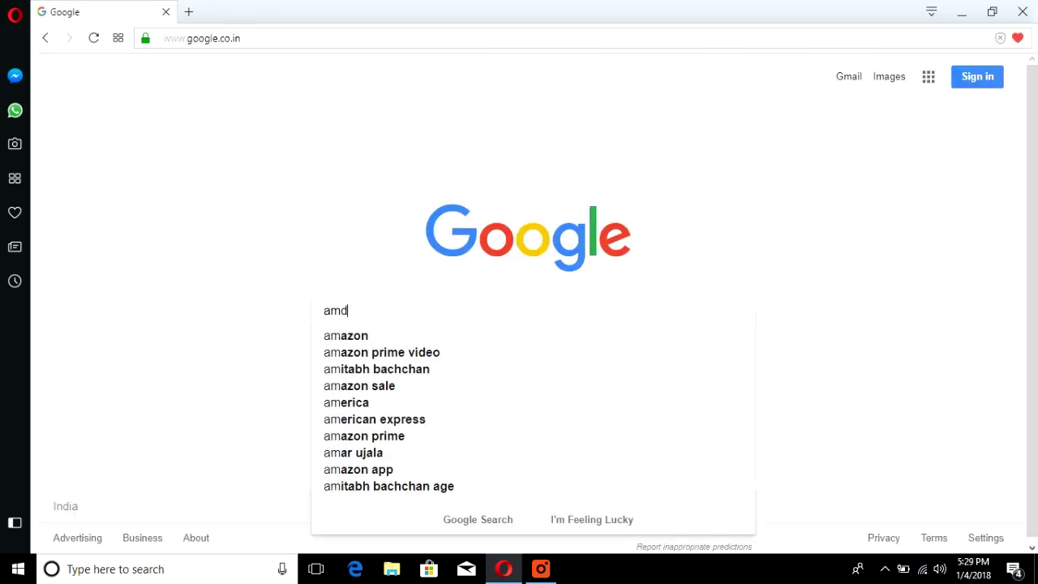
pyautogui.press('Return')
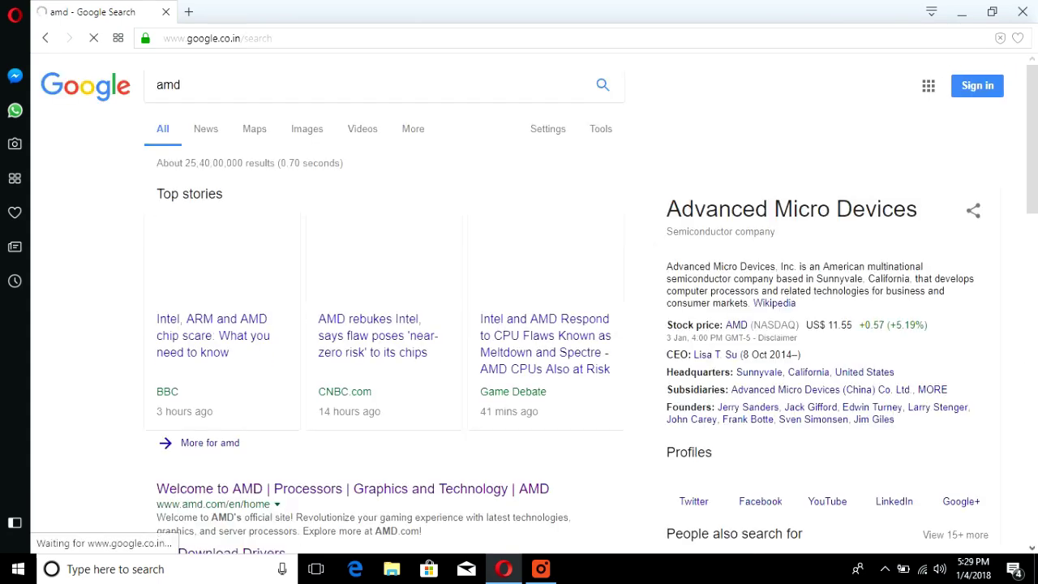
pyautogui.scroll(-2, 1035, 173)
pyautogui.scroll(-1, 1036, 172)
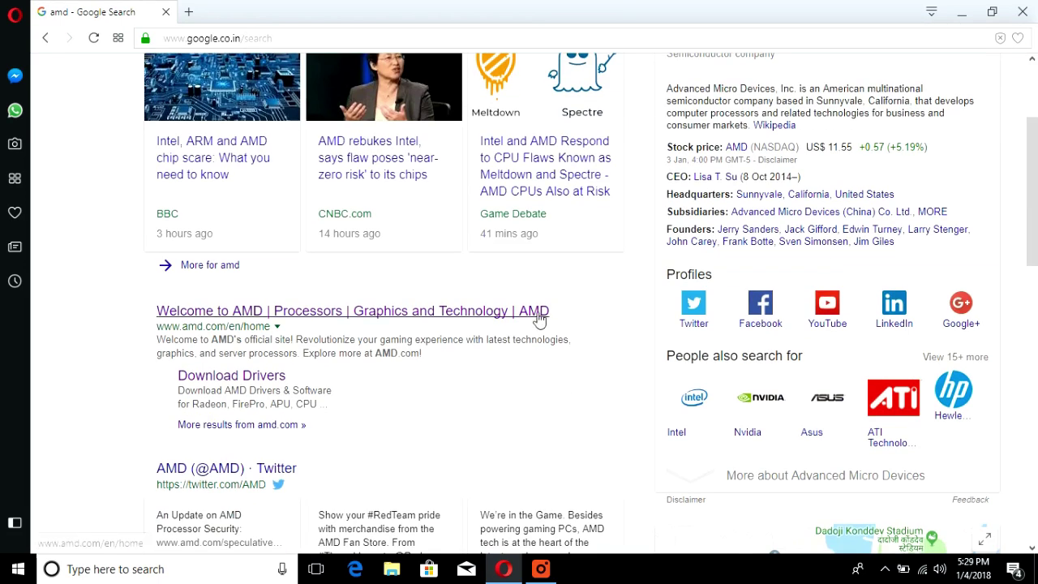
pyautogui.click(507, 316)
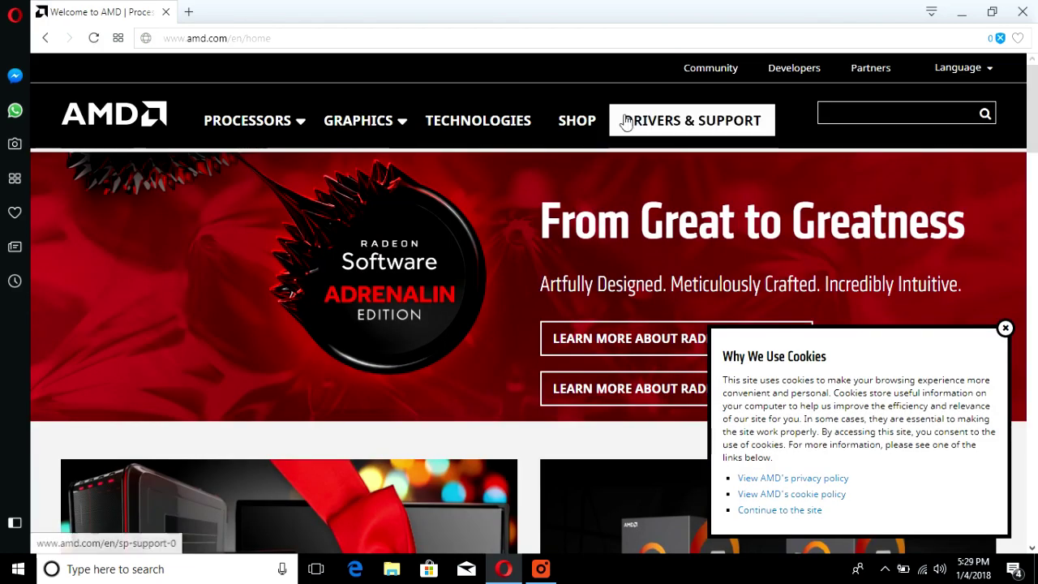
# Step: Go to AMD's Drivers & Support page and scroll to the Automatically Detect and Install panel
pyautogui.click(707, 130)
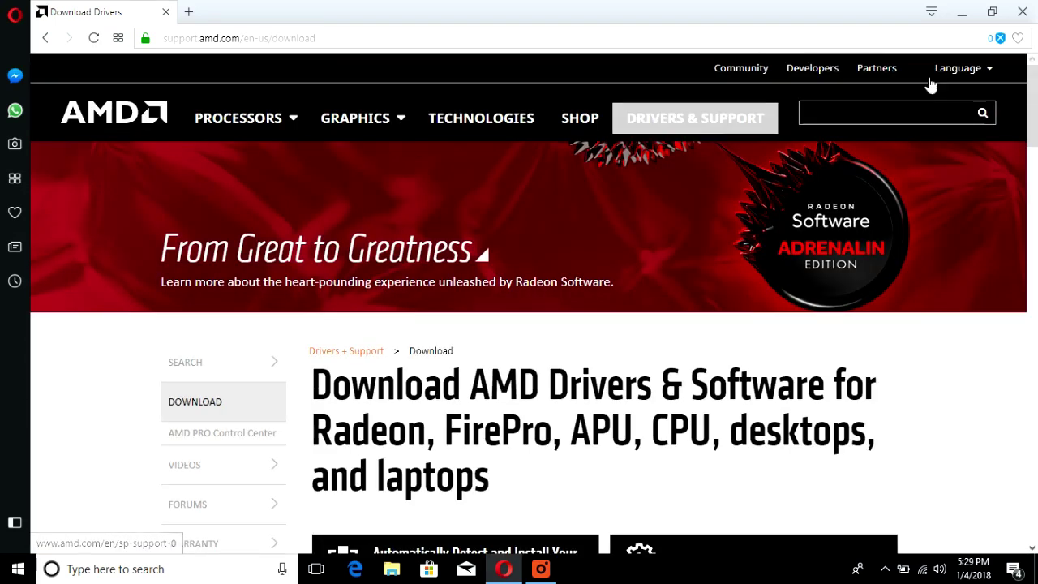
pyautogui.moveTo(1033, 98); pyautogui.dragTo(1034, 143)
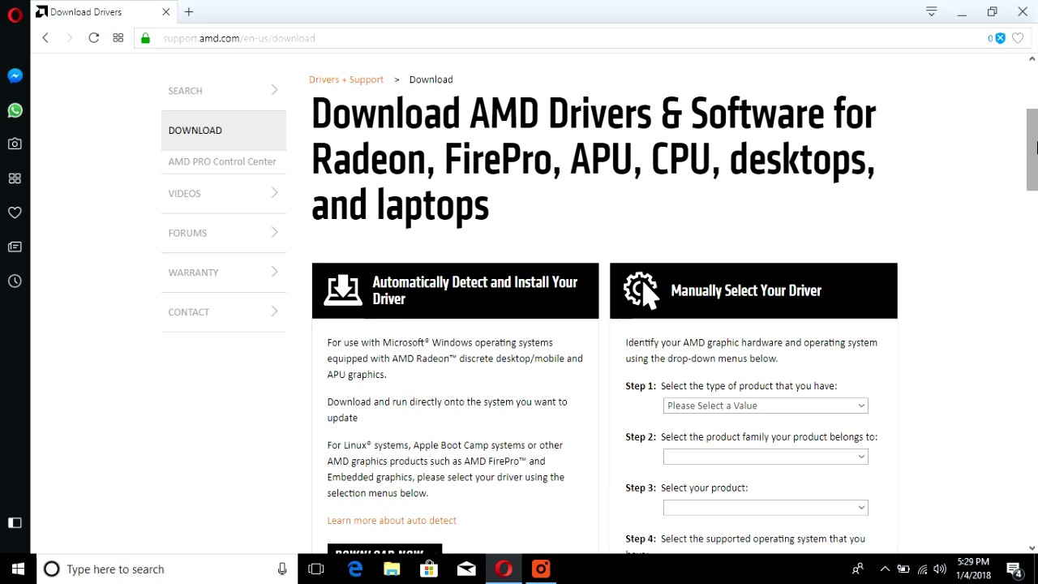
pyautogui.moveTo(1035, 145); pyautogui.dragTo(1034, 164)
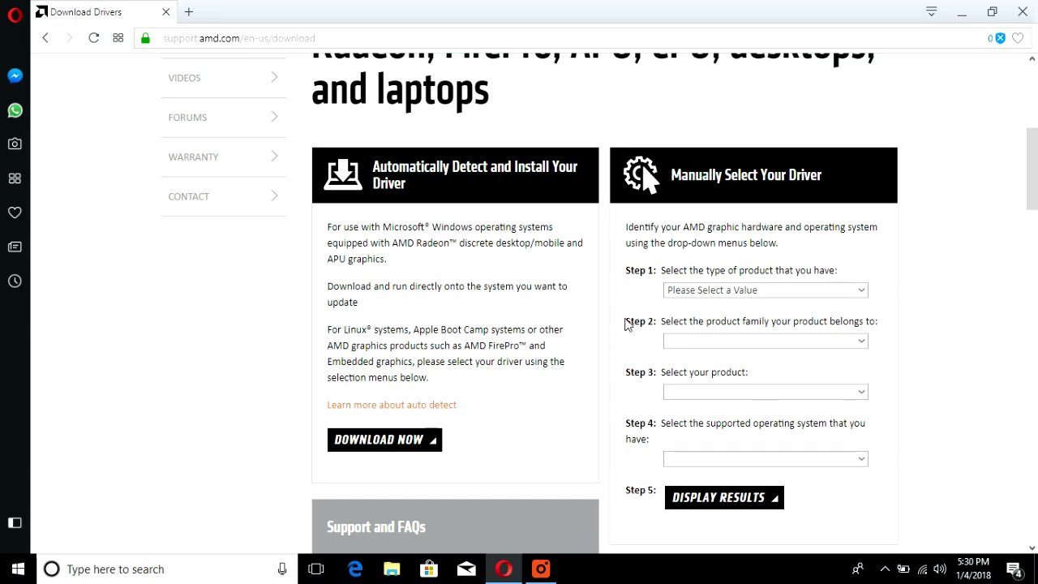
# Step: Download the auto-detect Radeon Adrenalin 17.12.2 minimal-setup installer and save it to the Desktop
pyautogui.click(399, 444)
pyautogui.click(398, 444)
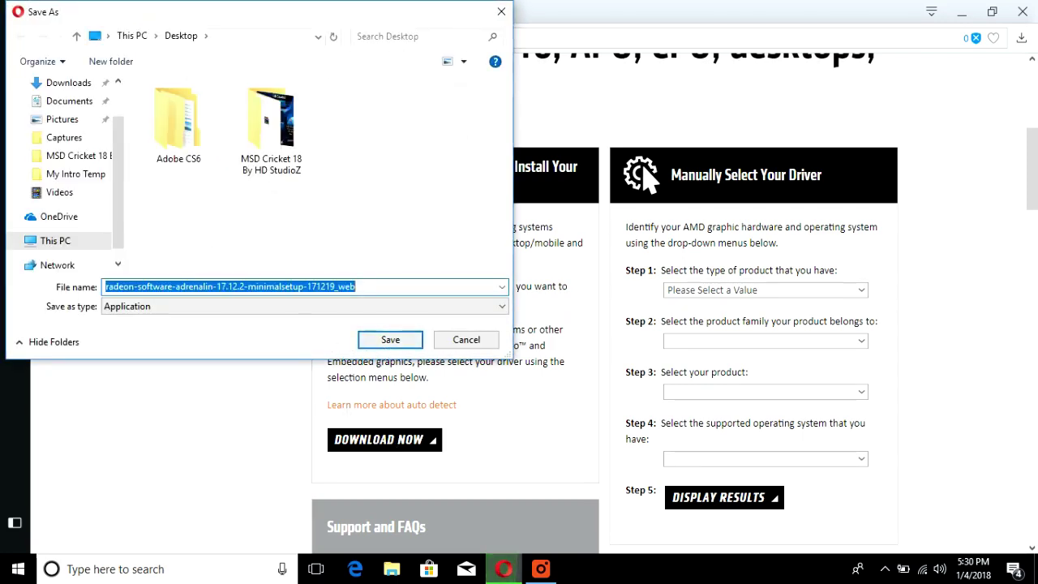
pyautogui.click(387, 346)
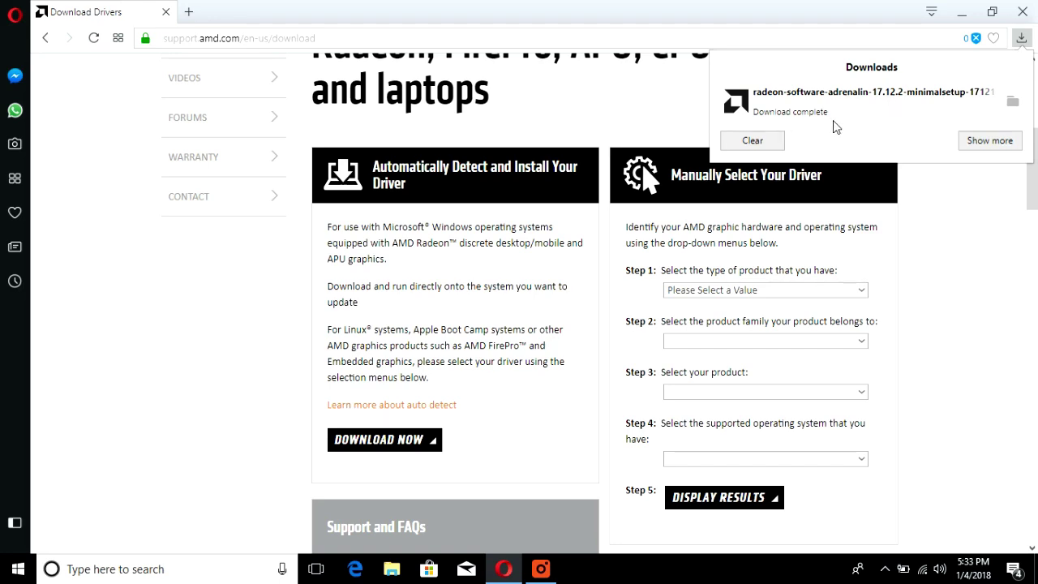
# Step: Run the downloaded Radeon installer from the desktop as administrator and approve the permission prompt
pyautogui.click(960, 11)
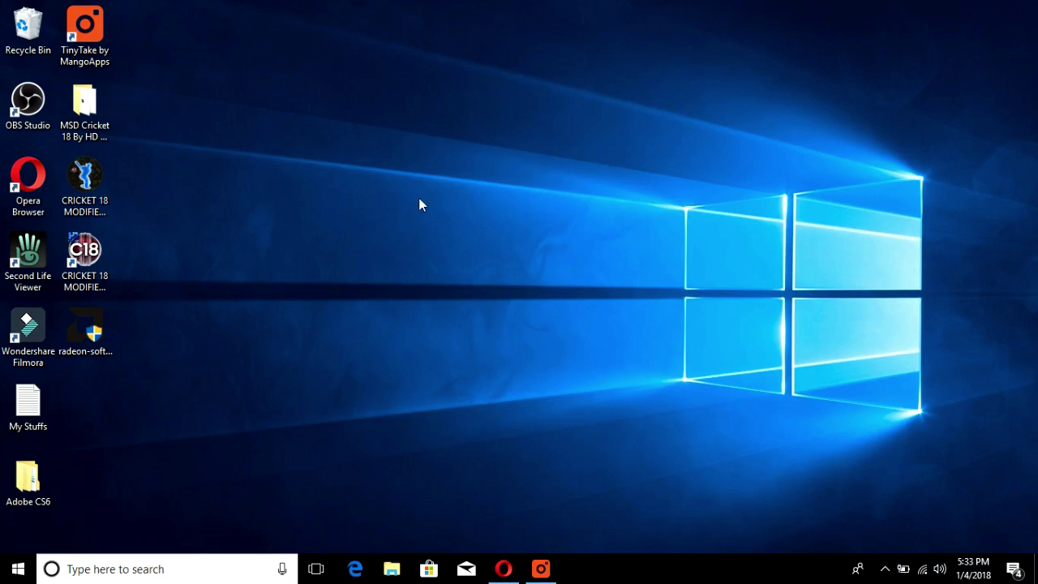
pyautogui.click(90, 335)
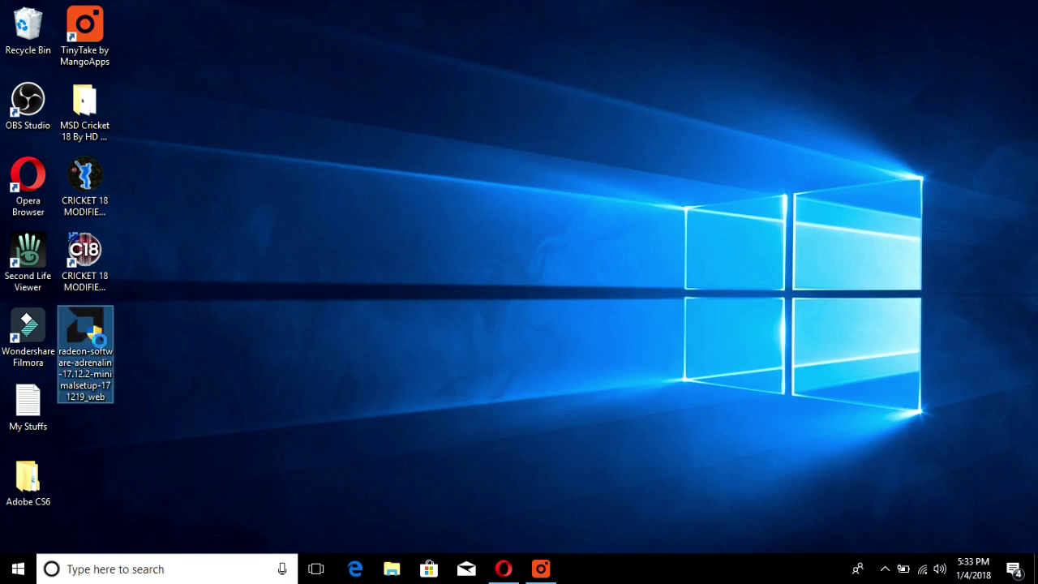
pyautogui.rightClick(90, 335)
pyautogui.click(198, 199)
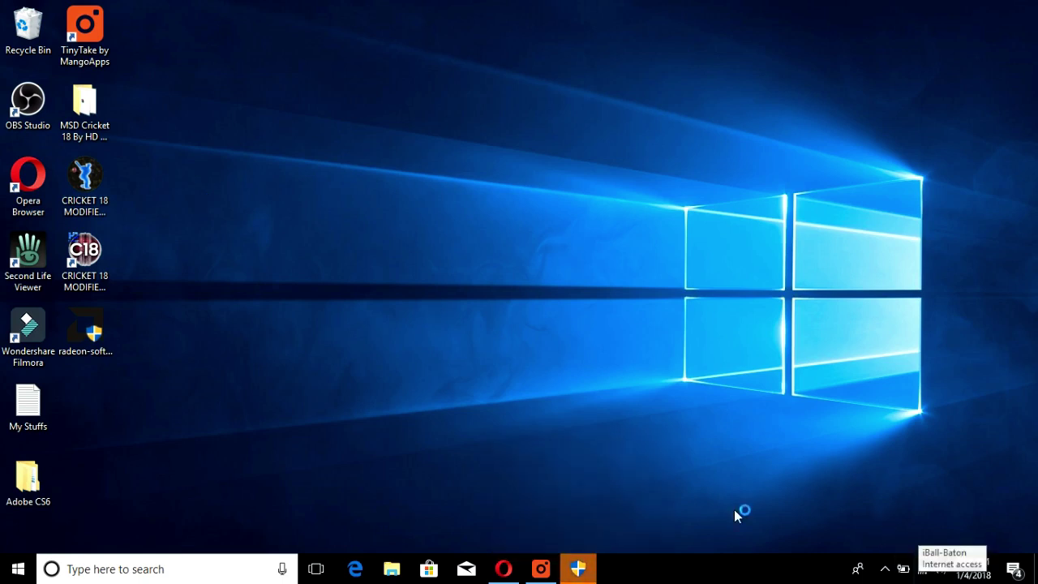
pyautogui.click(576, 567)
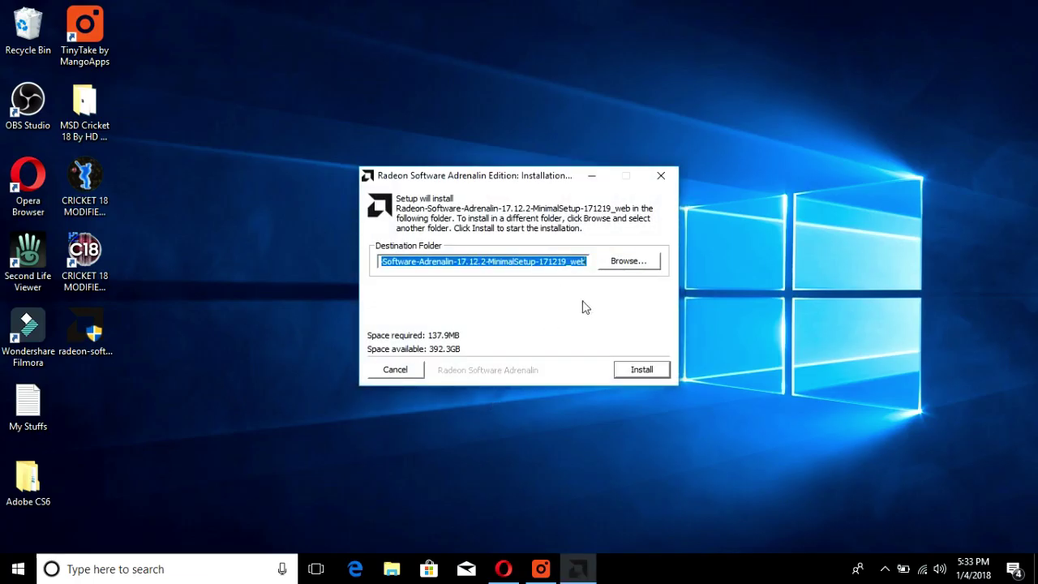
# Step: Extract the installer to the default folder, accept the EULA, and choose Custom Install
pyautogui.click(647, 372)
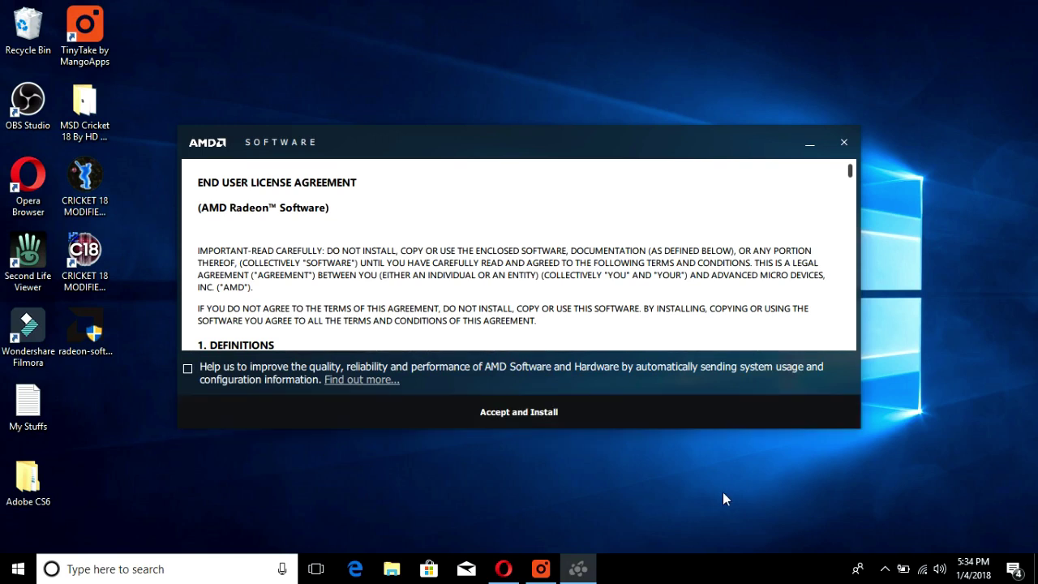
pyautogui.click(552, 412)
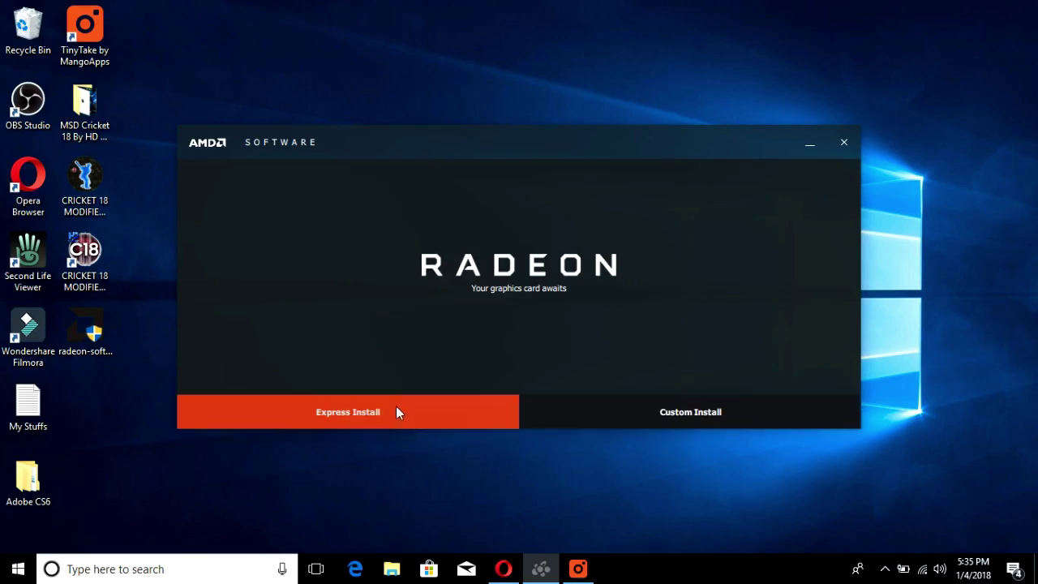
pyautogui.click(687, 413)
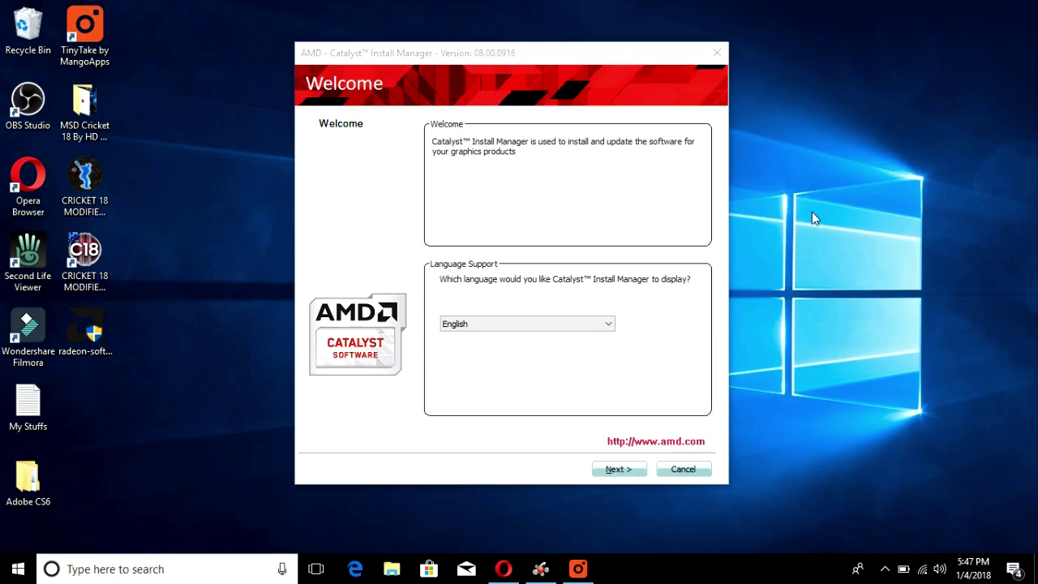
# Step: Keep English as the language, select the Custom install type, and continue to component selection
pyautogui.click(621, 470)
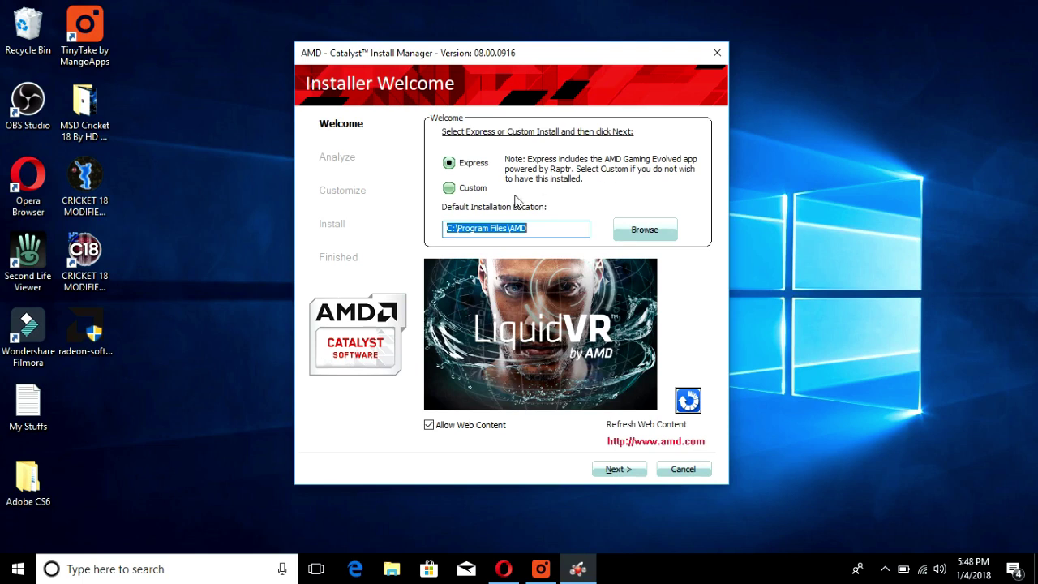
pyautogui.click(449, 188)
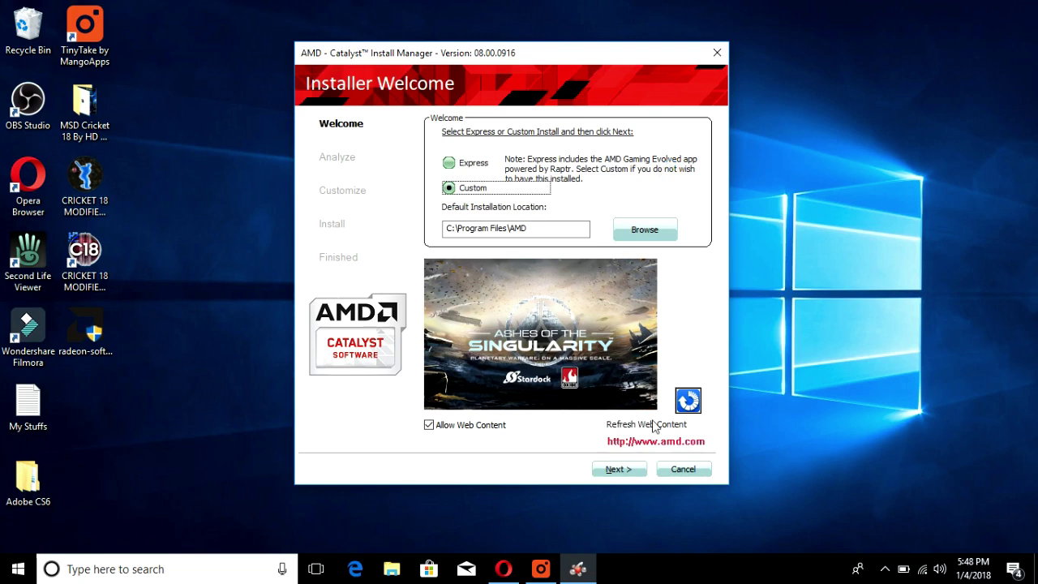
pyautogui.click(619, 469)
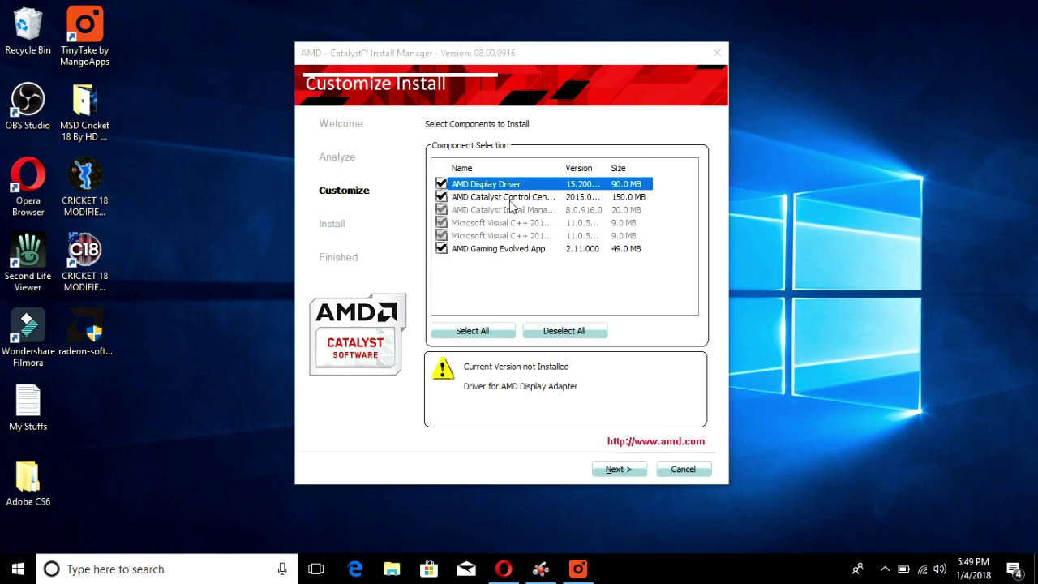
# Step: Deselect AMD Gaming Evolved App, continue, and accept the Catalyst licence to install
pyautogui.click(445, 251)
pyautogui.click(443, 251)
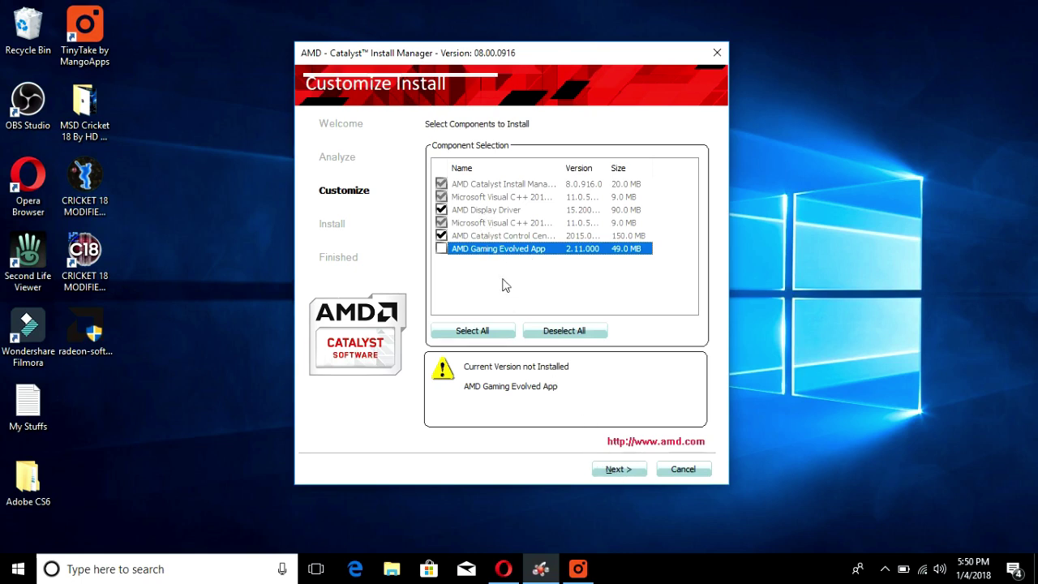
pyautogui.click(620, 476)
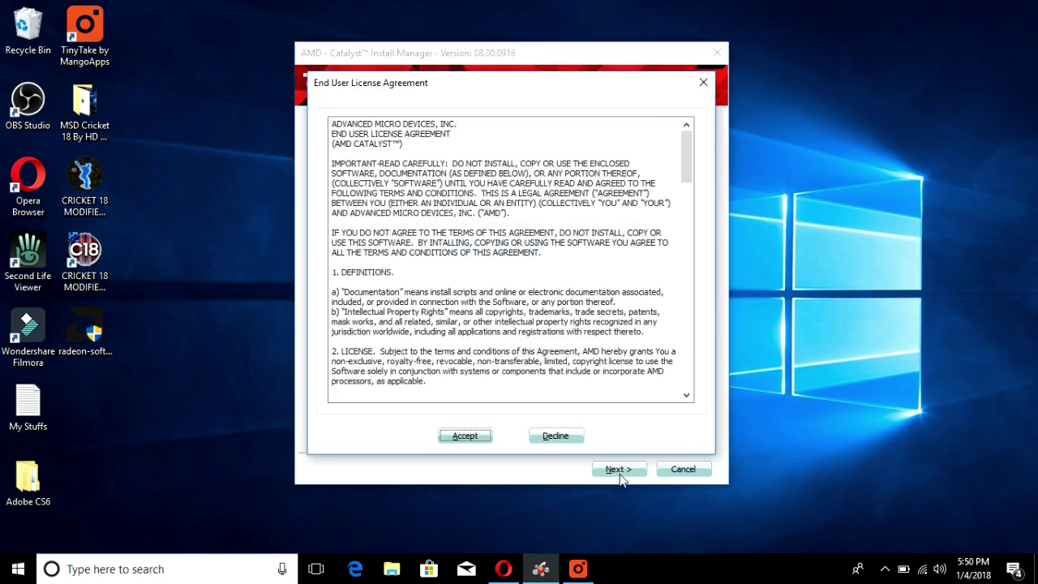
pyautogui.click(460, 440)
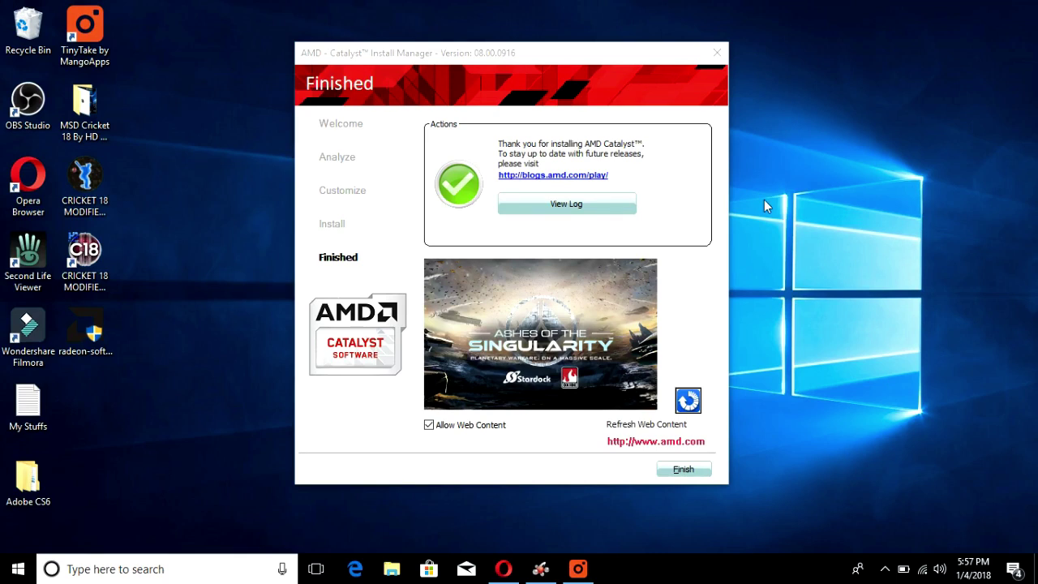
# Step: Click Finish on the Catalyst Install Manager's completed installation
pyautogui.click(689, 470)
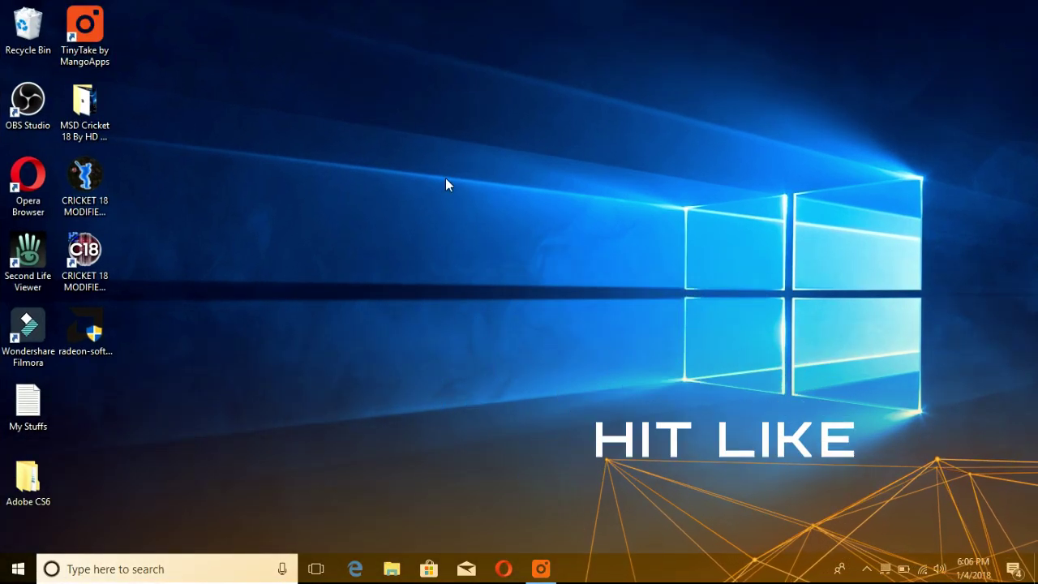
# Step: Launch AMD Catalyst Control Center via AMD Graphics Properties in the desktop context menu
pyautogui.rightClick(446, 184)
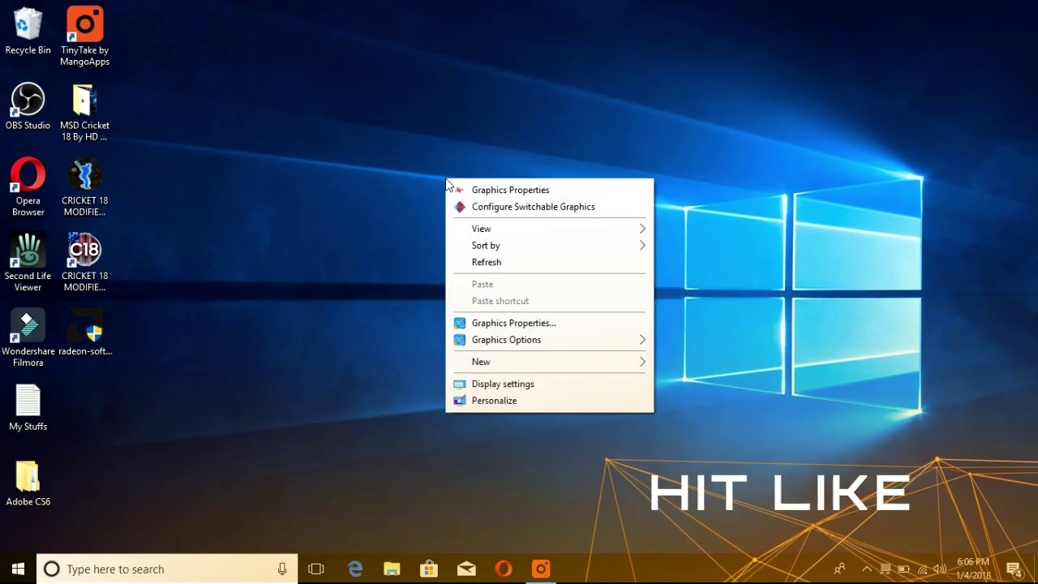
pyautogui.click(521, 191)
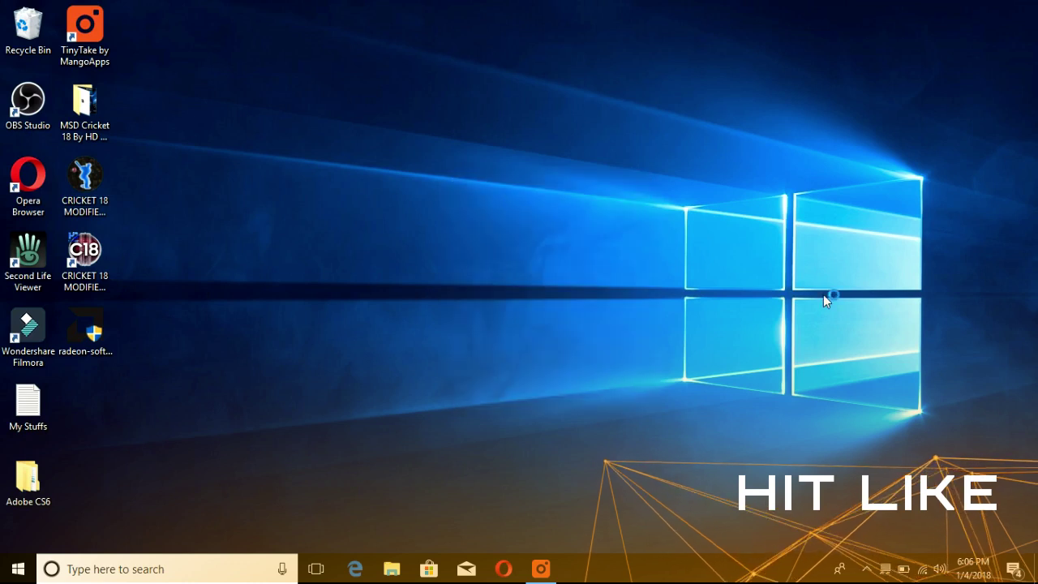